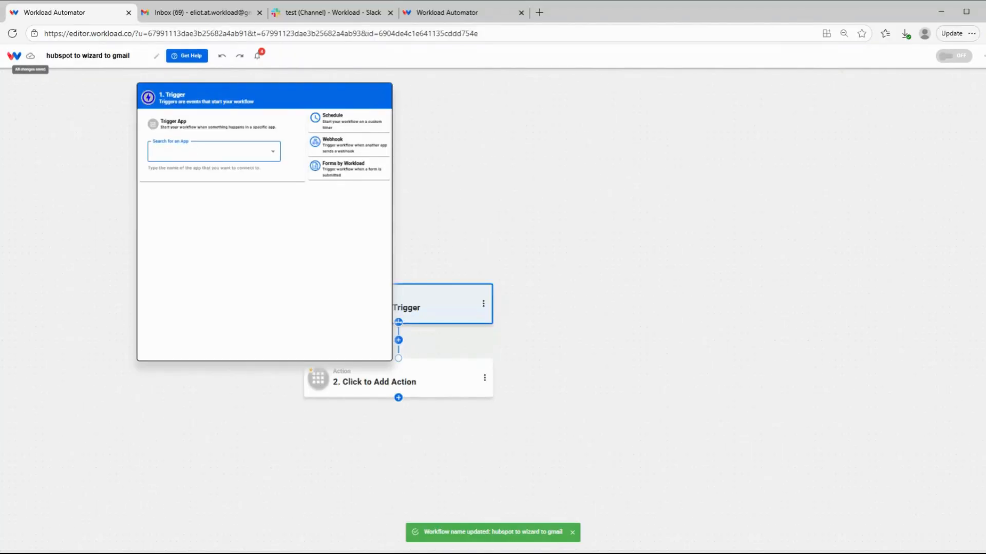
Step: Set the workflow's trigger to the HubSpot app with the New Deal event
text(hubs)
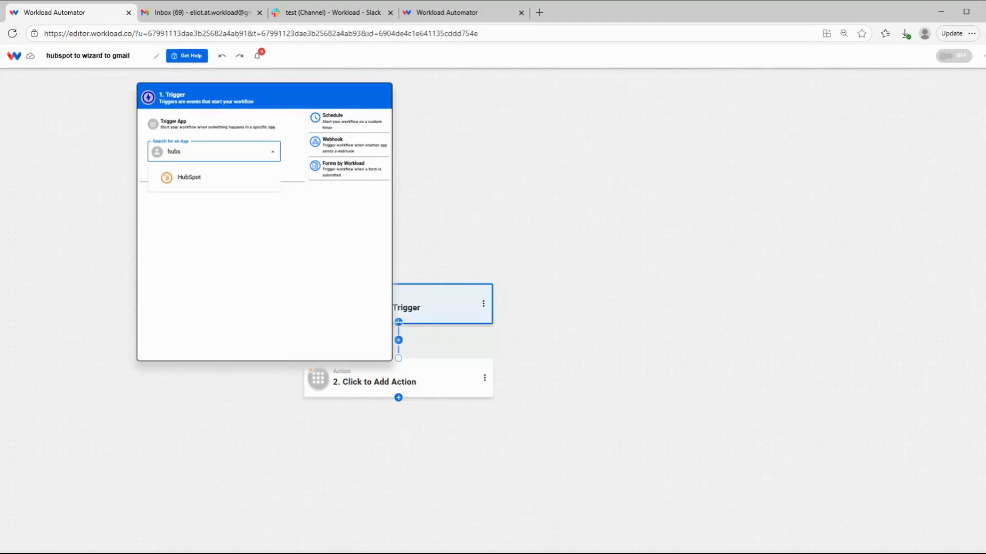
click(208, 175)
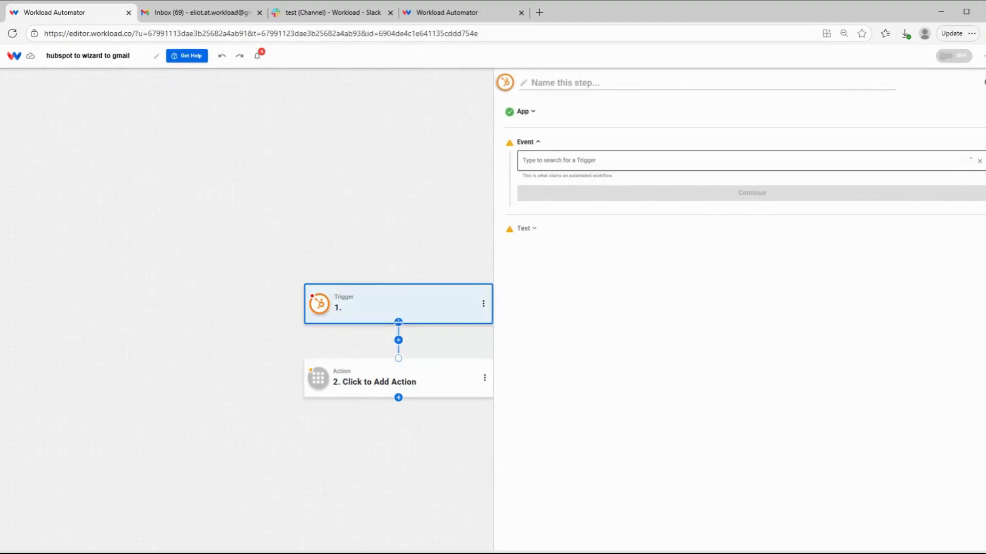
click(751, 161)
scroll(565, 272, down, 5)
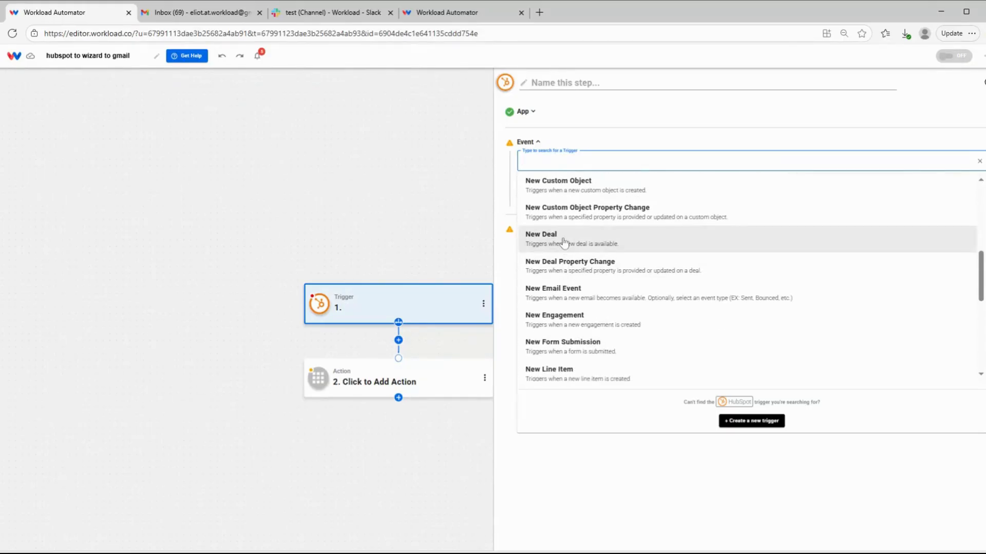
click(562, 240)
click(621, 196)
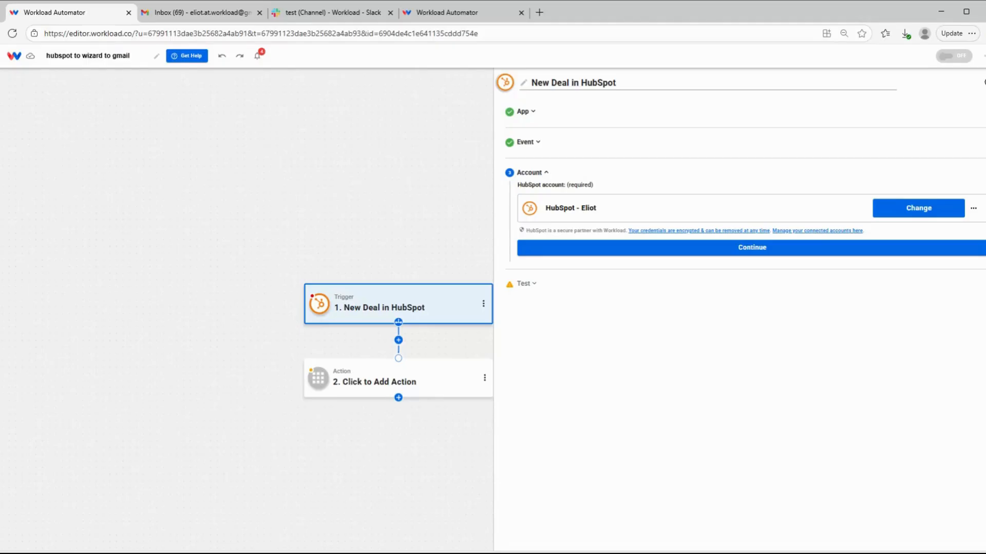
Step: Accept the connected HubSpot account and test the New Deal trigger with recent data
click(641, 249)
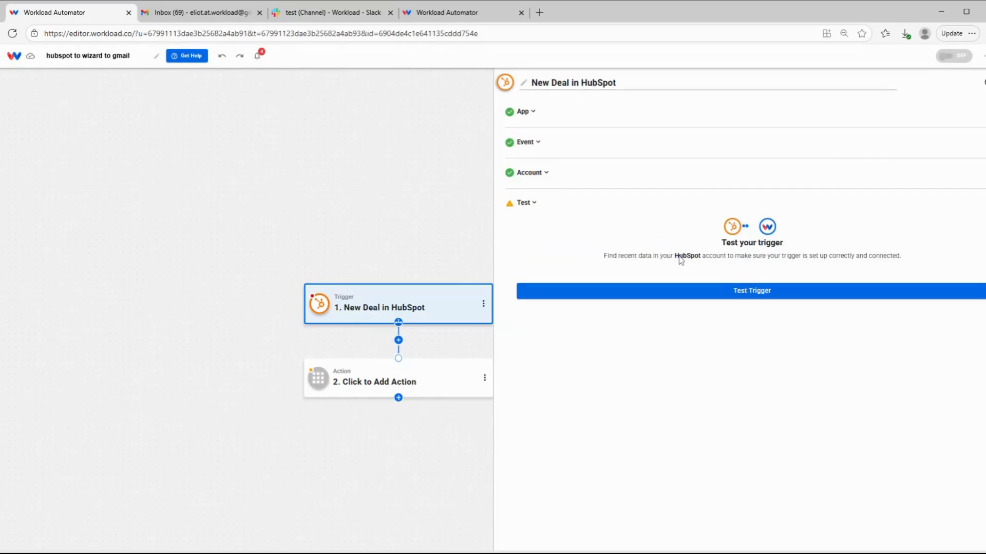
click(680, 294)
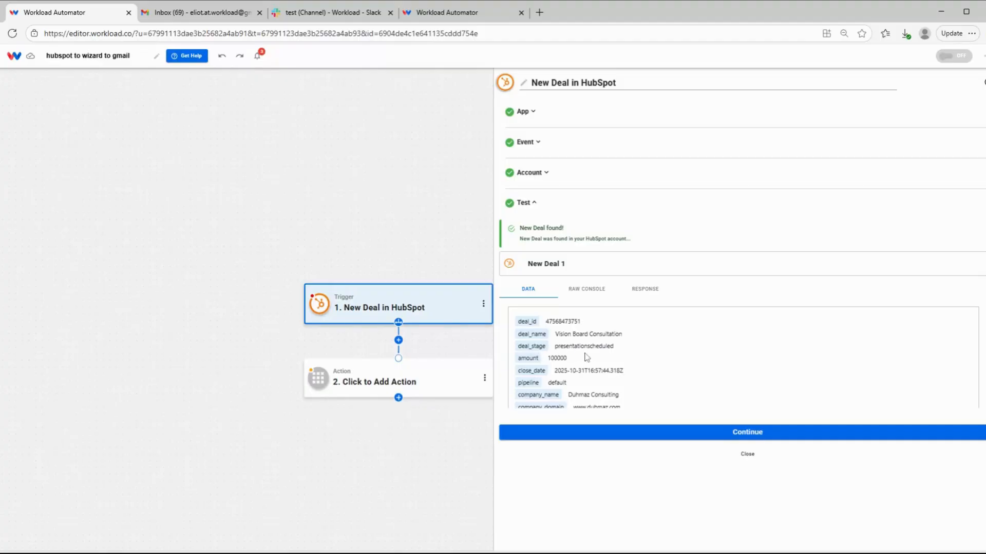
click(660, 432)
Step: Set the second workflow step to the AI Wizard by Workload tool with the Prompt Your Data event
click(906, 142)
click(544, 170)
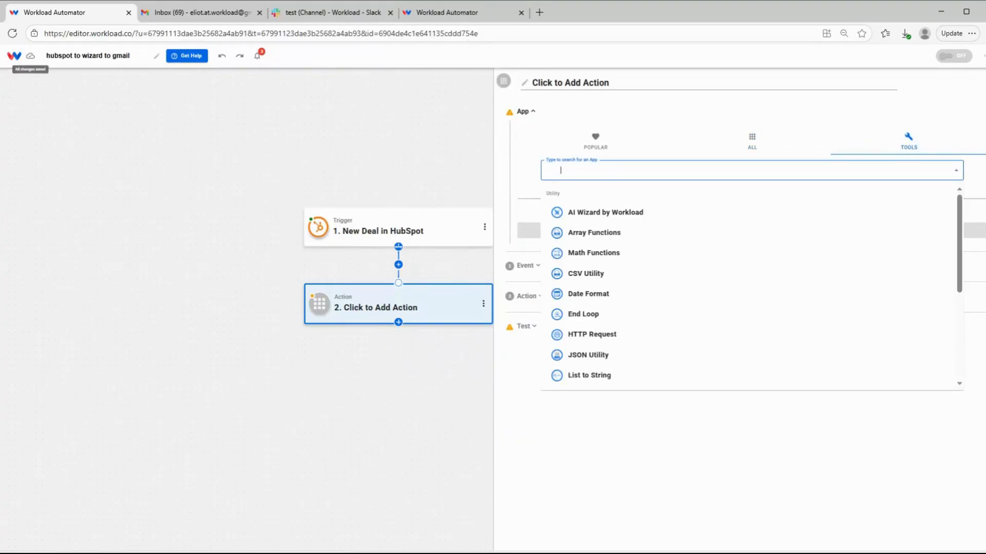
click(597, 214)
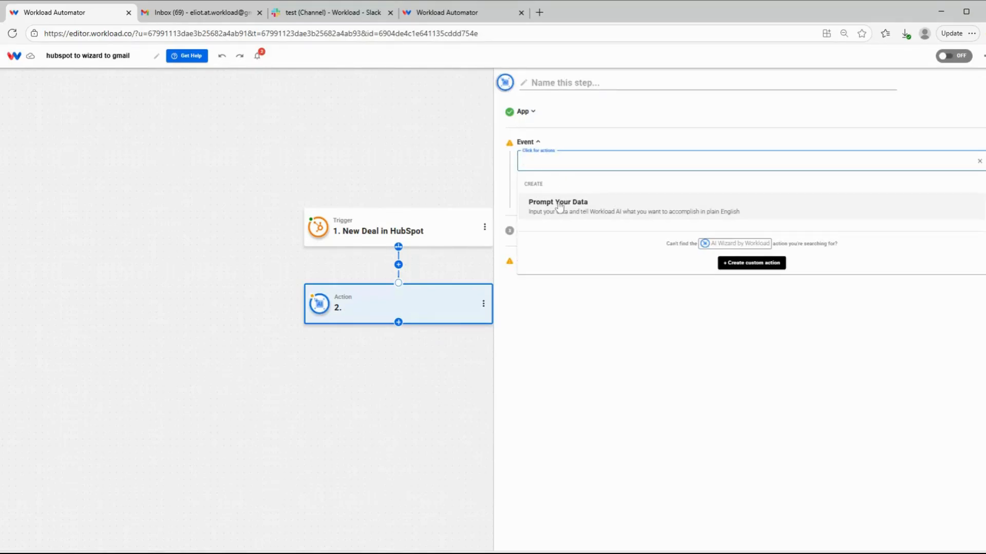
click(560, 205)
click(575, 201)
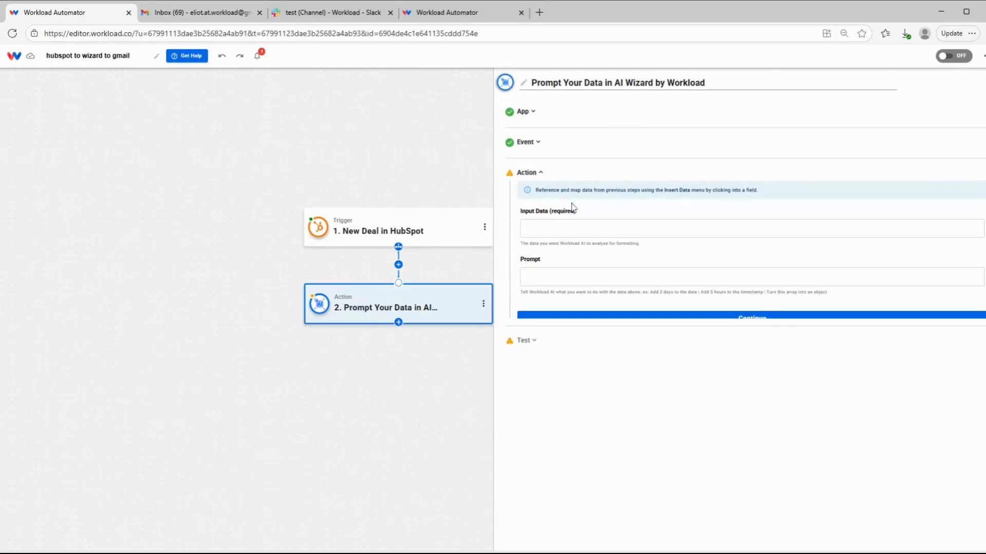
Step: Map deal_name, deal_stage, company_name and contact_name from the HubSpot trigger into the AI Wizard's input data
click(545, 237)
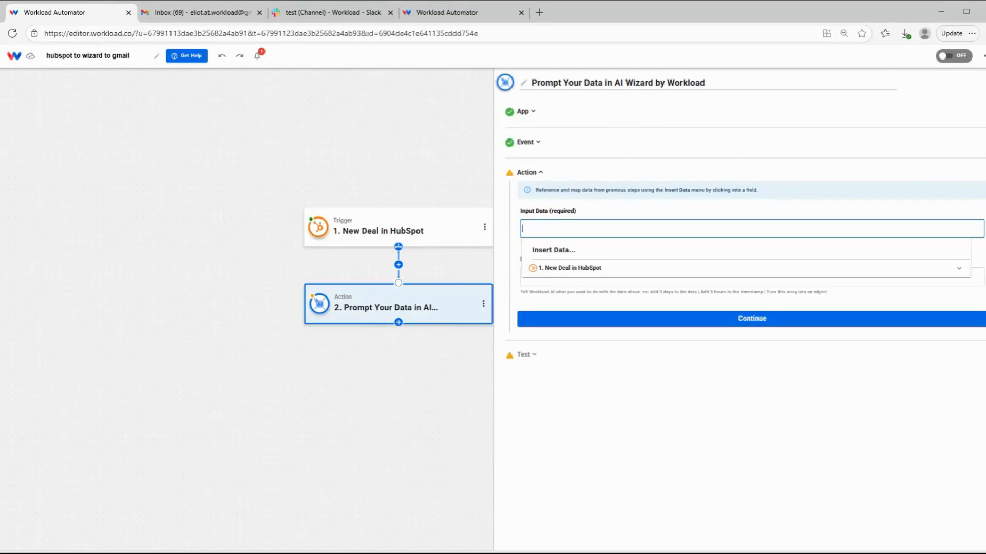
click(552, 271)
click(606, 335)
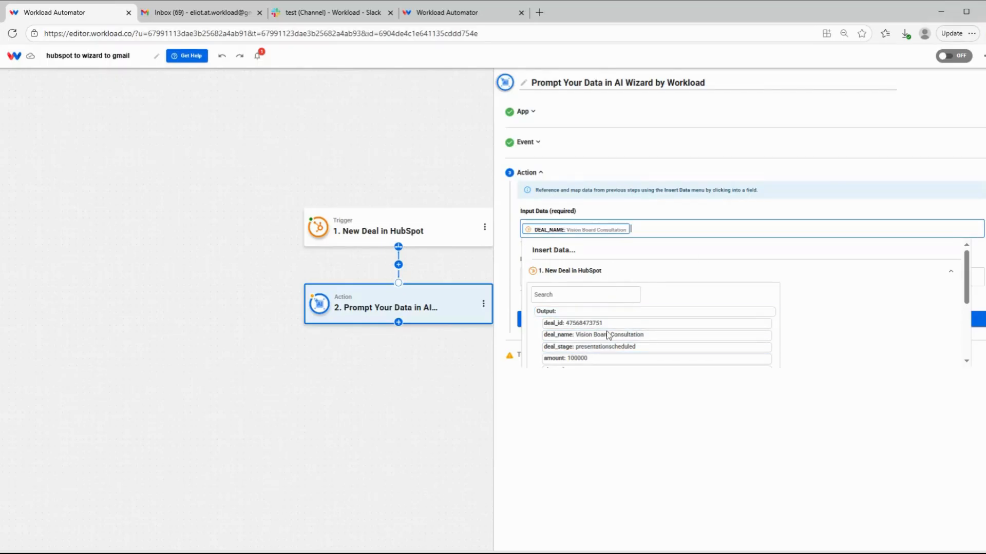
click(609, 347)
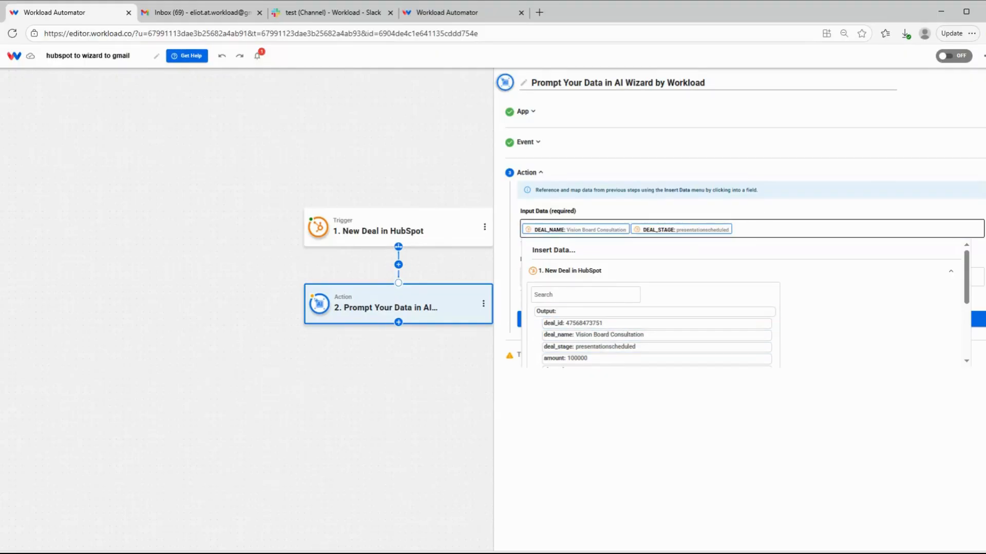
scroll(715, 278, down, 2)
scroll(649, 295, down, 2)
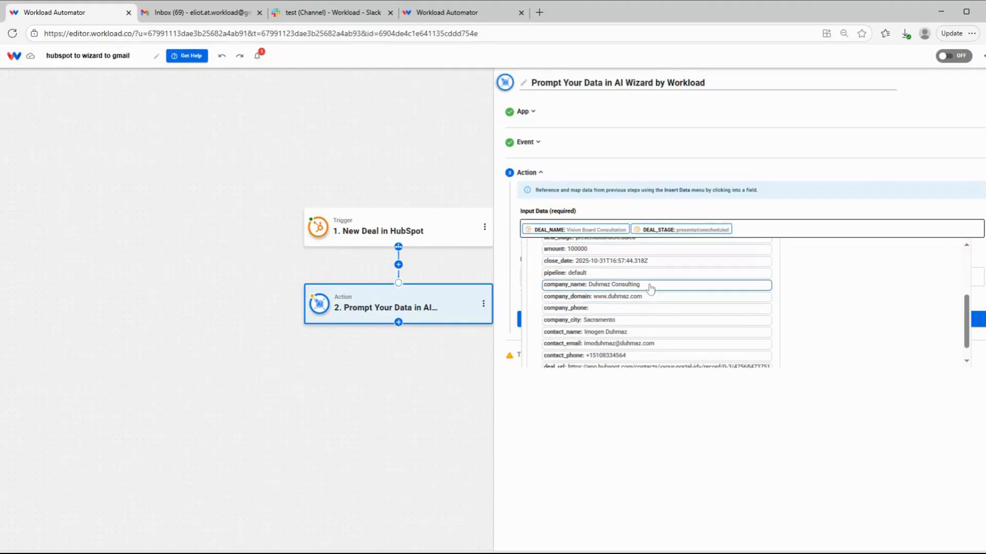
click(652, 284)
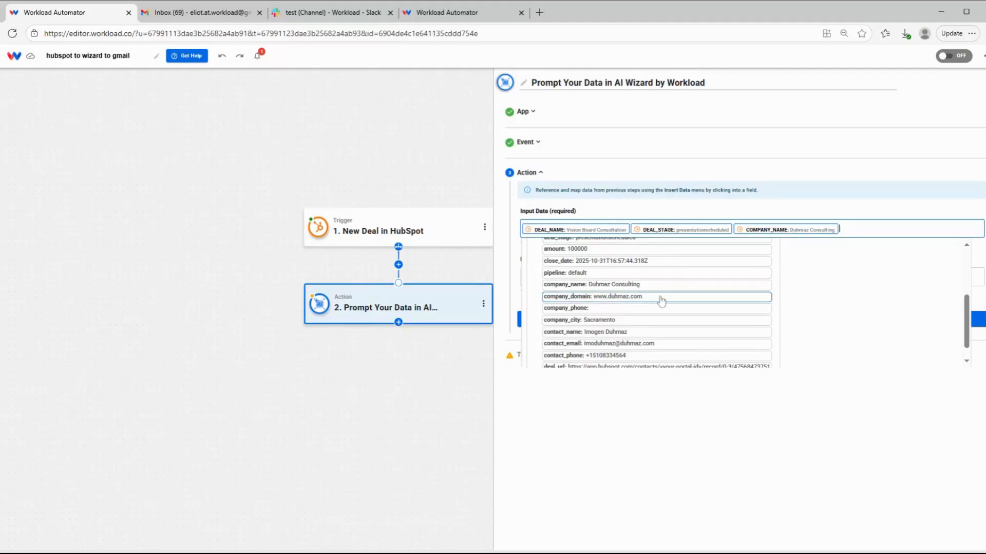
click(611, 332)
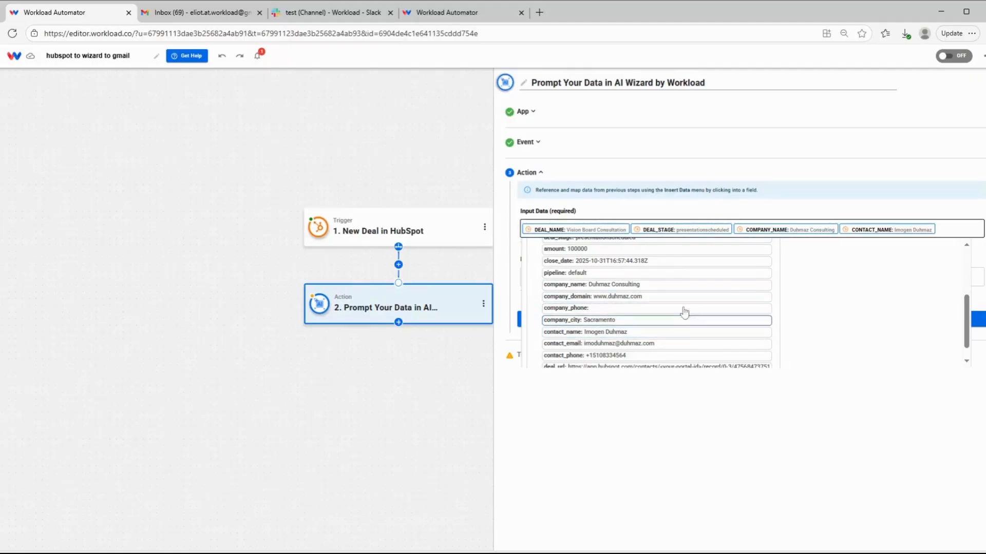
scroll(661, 313, down, 1)
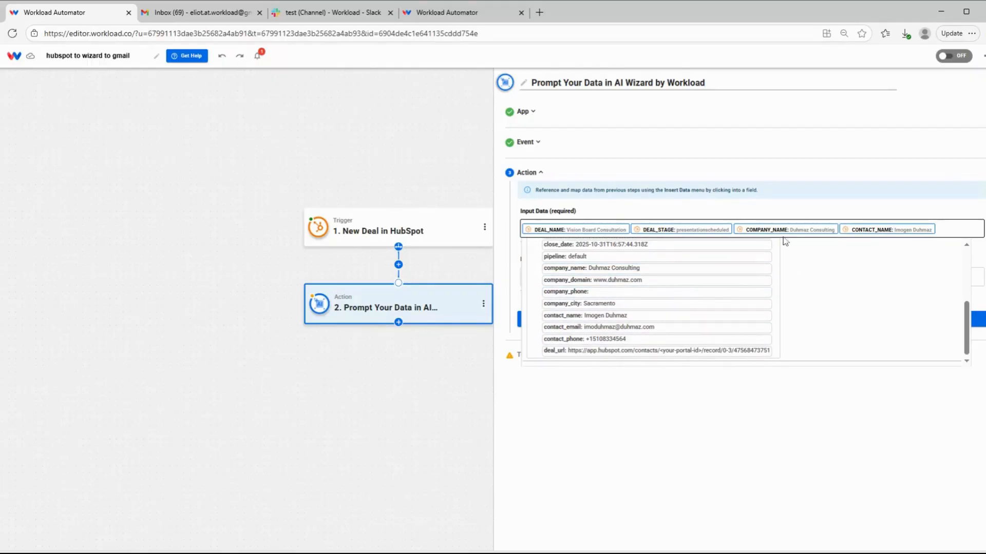
click(688, 193)
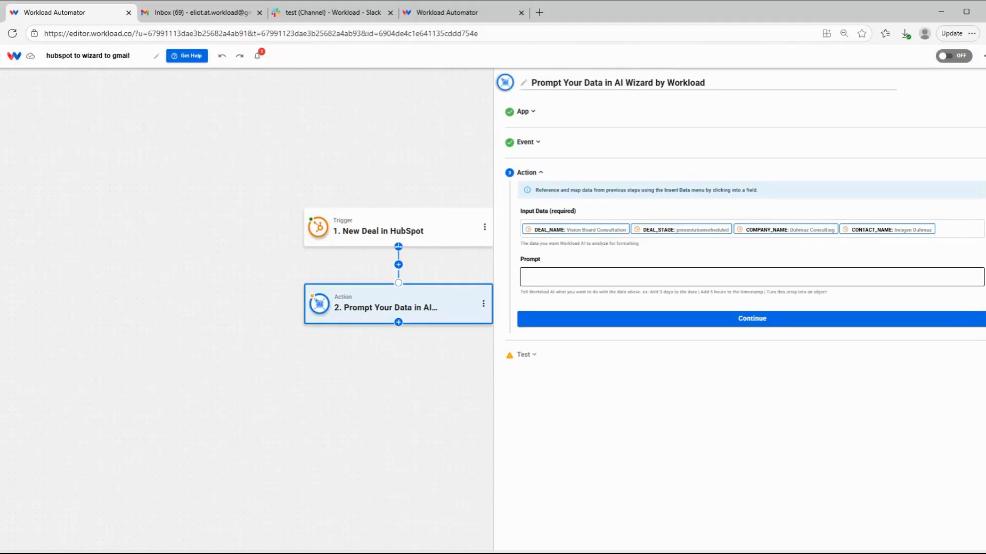
Step: Enter a prompt to compose a polite, suitably enthusiastic email to the contact, with instructions for each deal_stage and a fixed "Sincerely" sign-off
click(688, 277)
text(Compose an email to this contact about the deal_stage.  Whatever the deal_stage is, make the email appropriately enthusiastic.  If presentationscheduled, express enthusiasm about seeing the presentation. If appointmentscheduled, say we are excited to meet the contact and further discuss the potential deal If contractsent, say we have sent the contract and are awaiting their signing If closedwon, say we are excited to work together on the deal if closedlost, express regret but hope that we can work together in the future  Regardless of the deal_stage, be polite and professional.  Always close emails like this:  Sincerely, Eliot Workload President of the Company)
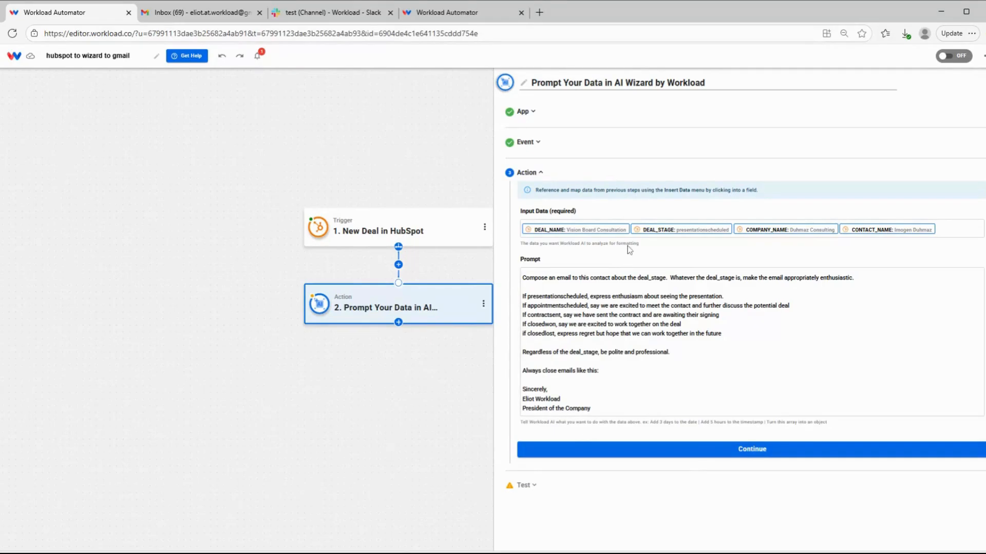
click(696, 454)
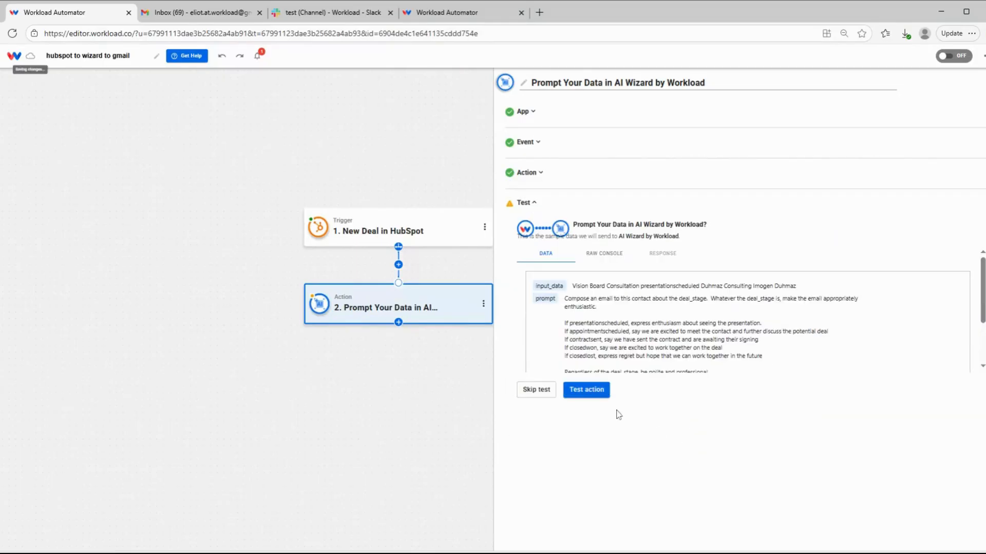
Step: Test the AI Wizard action, review the generated email's body, subject and recipient, and finish the step
click(586, 391)
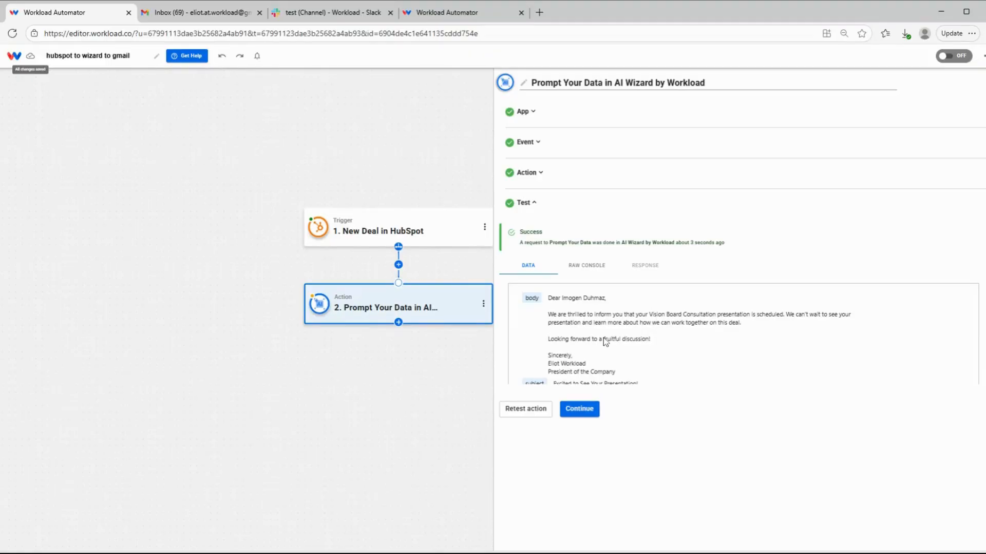
scroll(598, 366, down, 1)
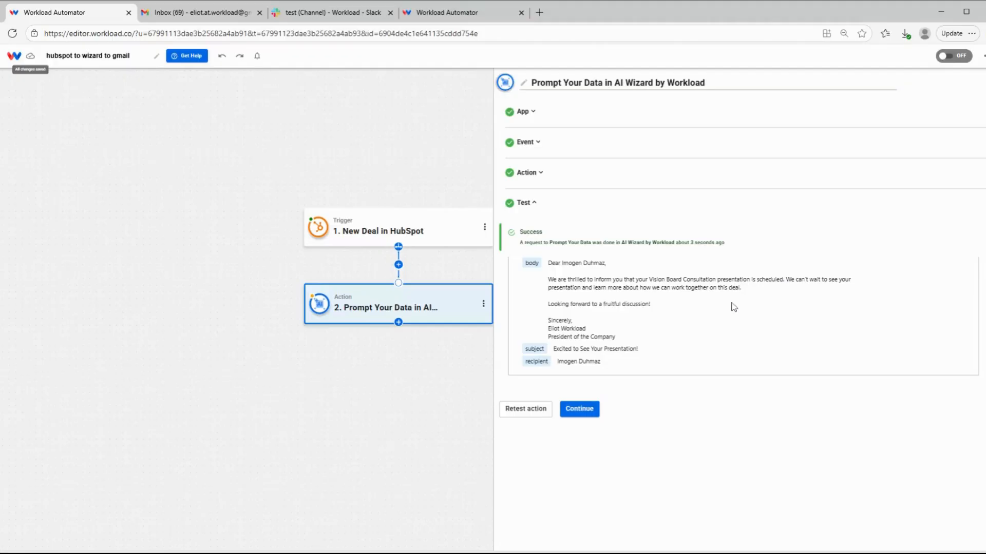
click(580, 410)
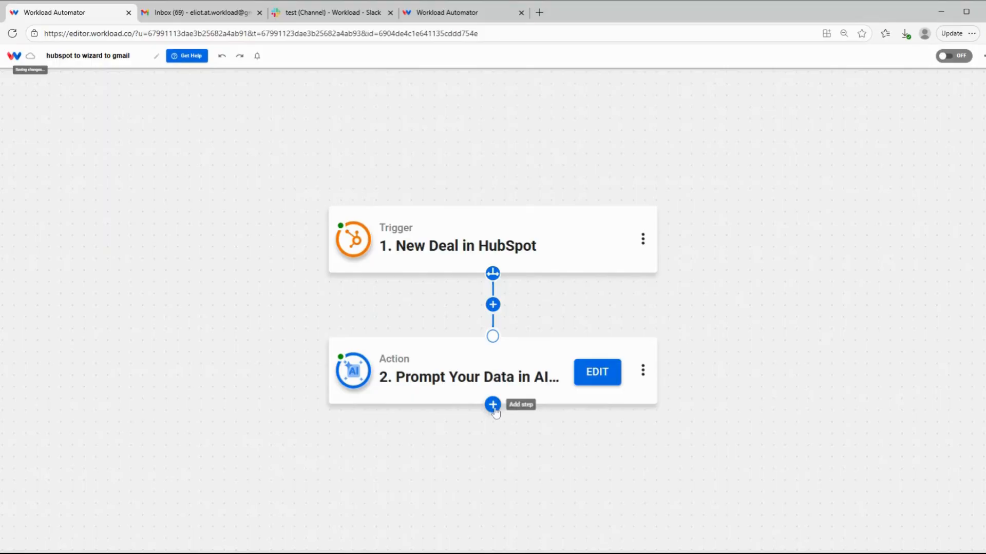
Step: Add a third workflow step after the AI Wizard using Google Gmail with the Send Email event from the Update group
click(492, 405)
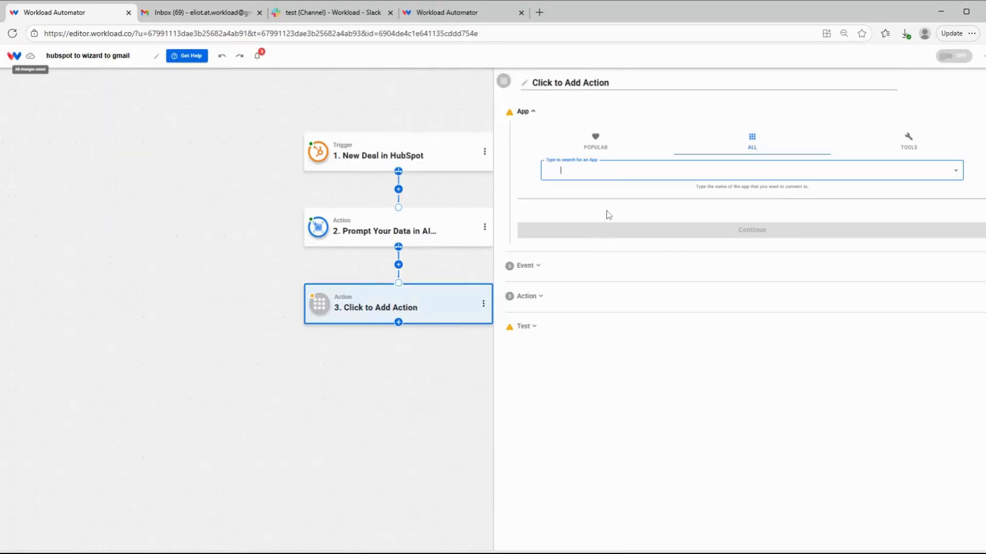
text(gmail)
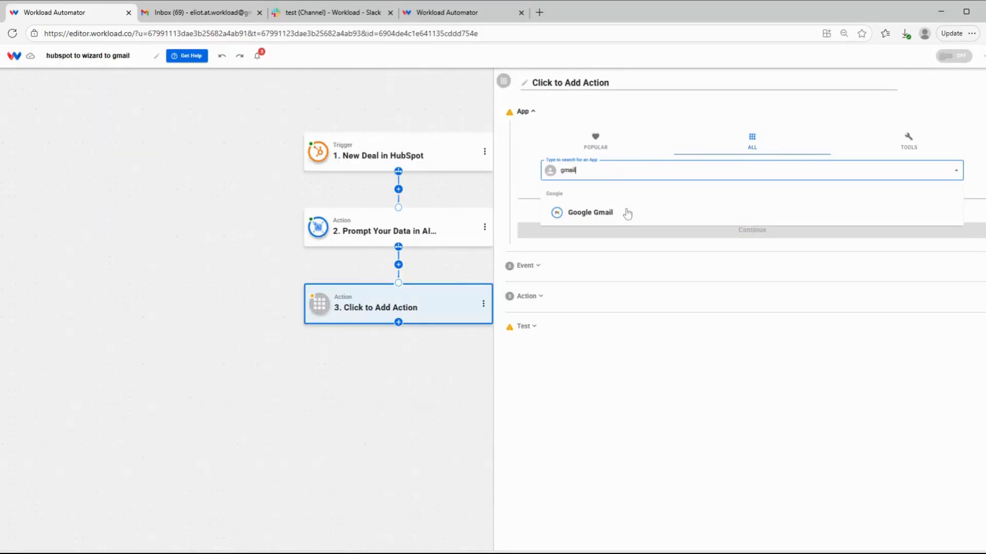
click(625, 215)
click(579, 173)
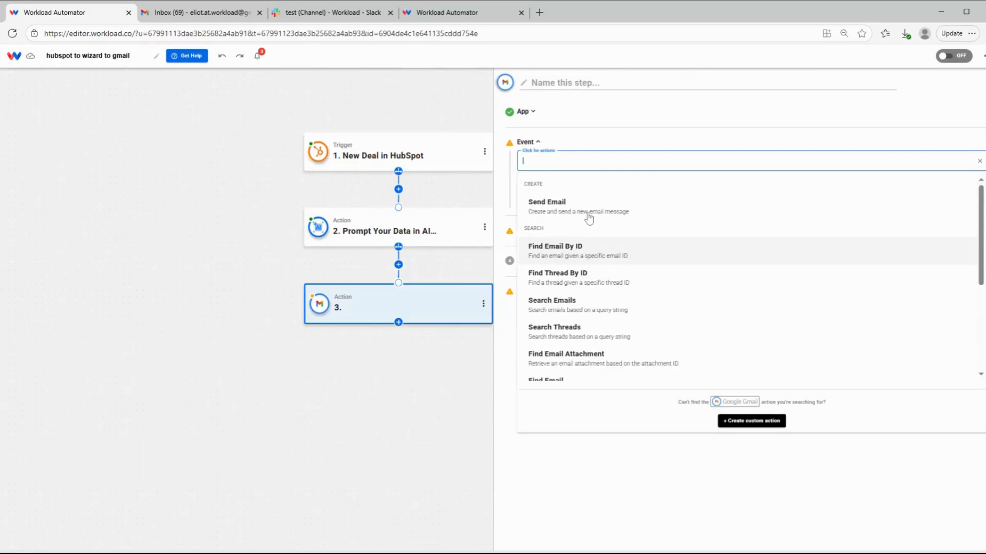
scroll(592, 211, down, 2)
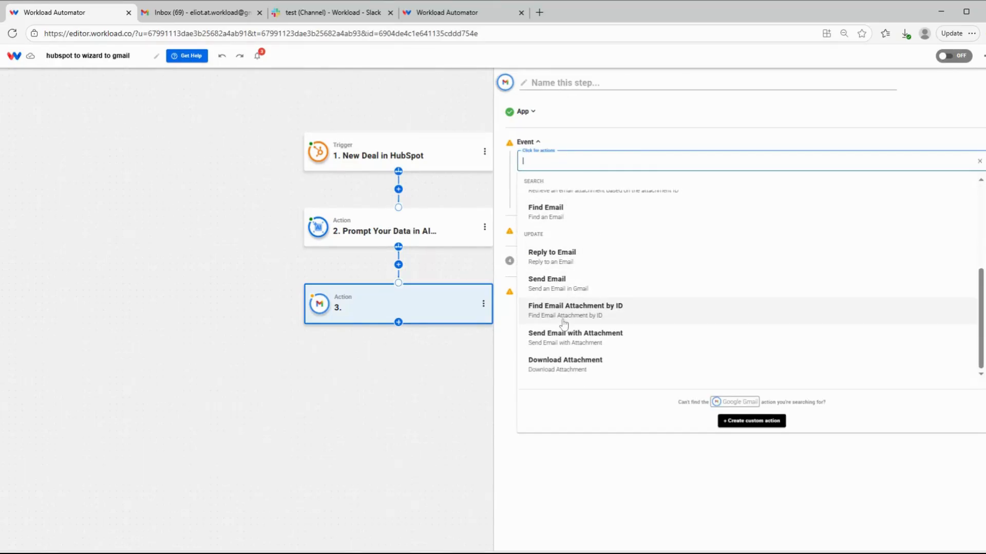
click(564, 287)
click(617, 199)
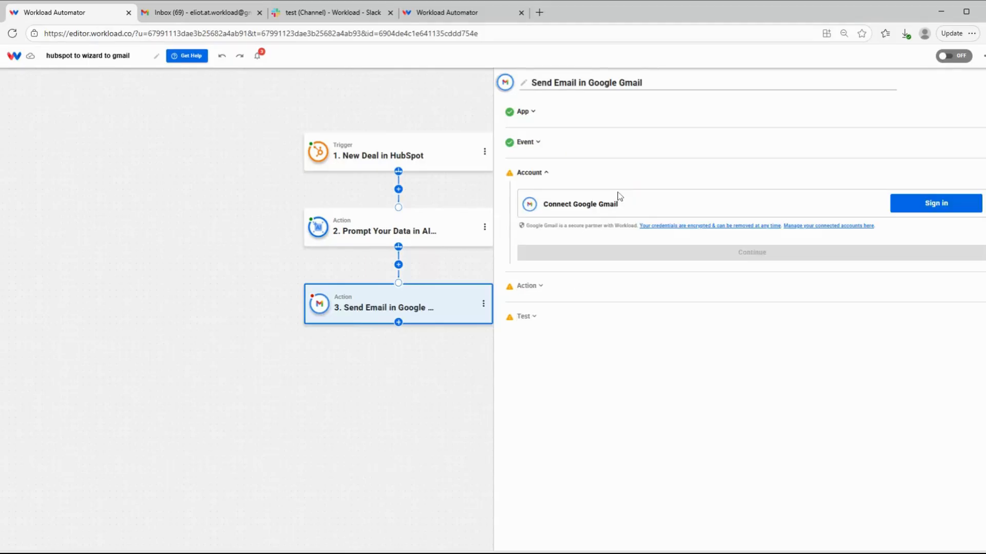
Step: Accept the Gmail account and map contact_email from the HubSpot trigger as the email's recipient
click(626, 259)
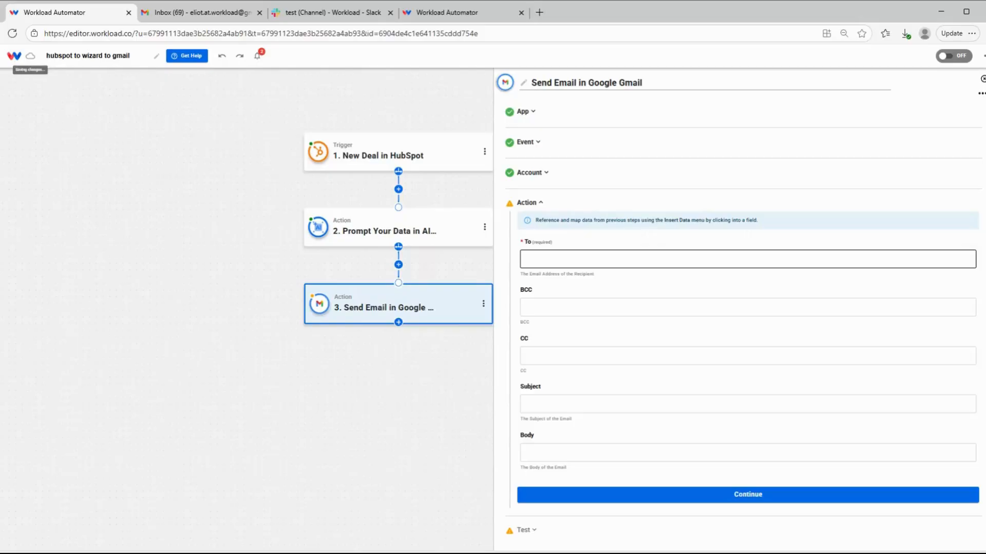
click(571, 259)
click(576, 300)
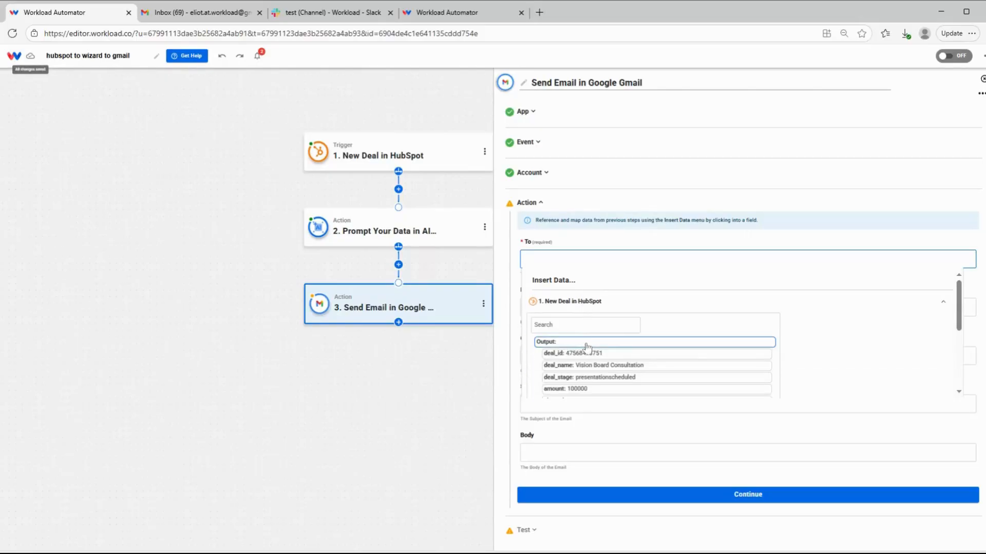
scroll(587, 347, down, 5)
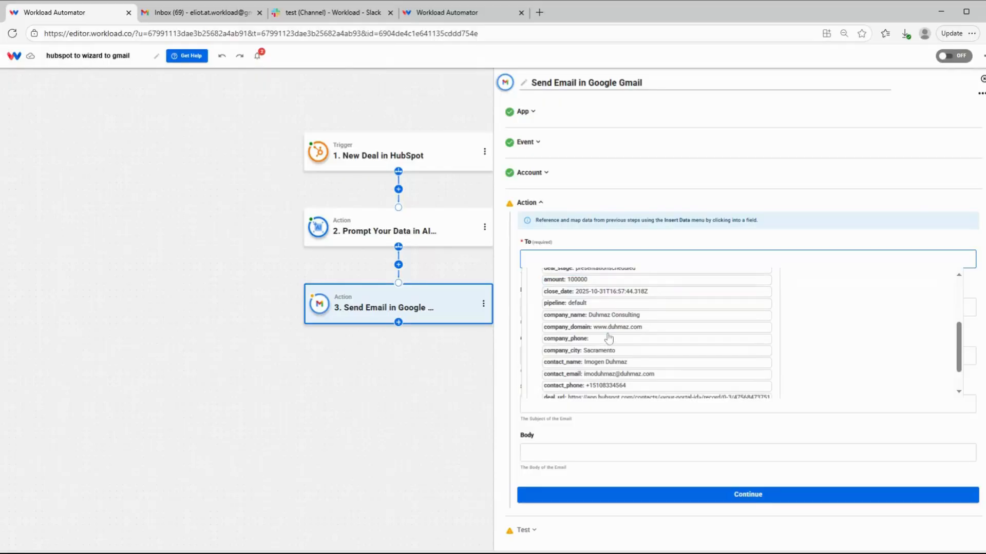
scroll(609, 337, down, 1)
click(611, 341)
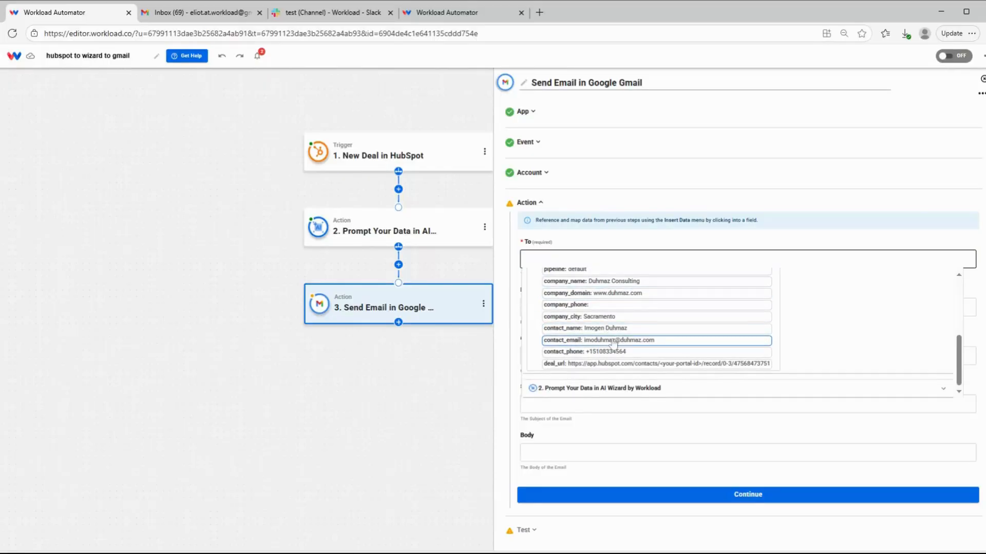
click(580, 225)
click(572, 306)
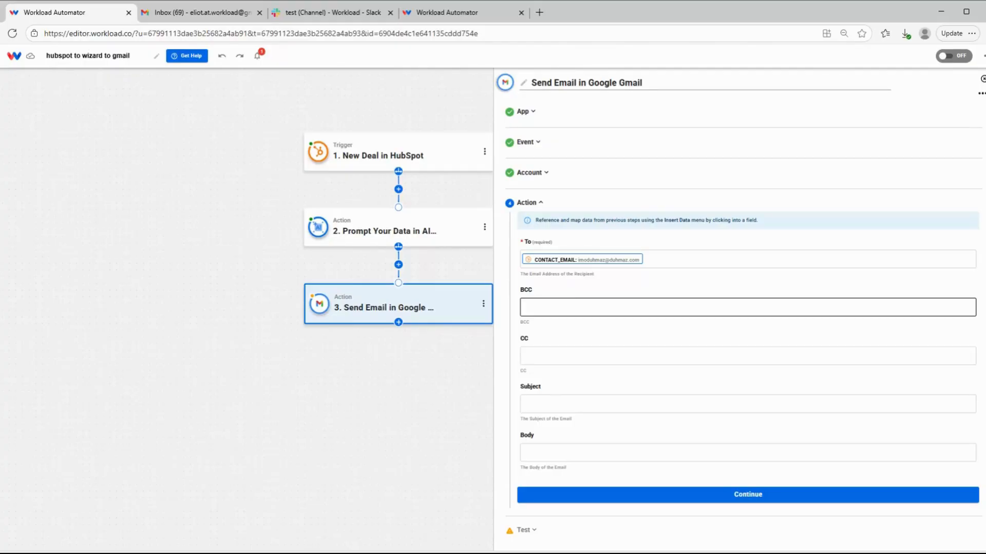
click(550, 404)
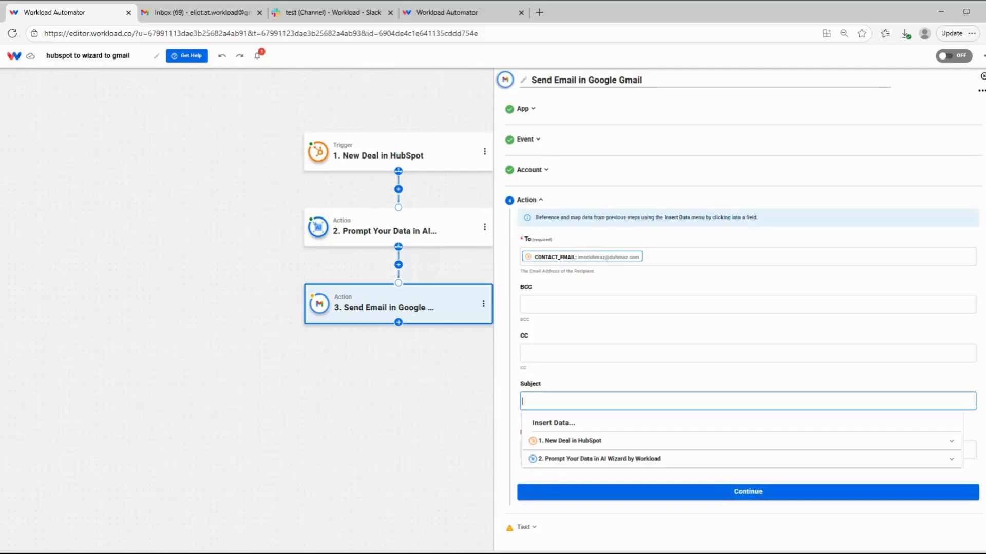
click(559, 459)
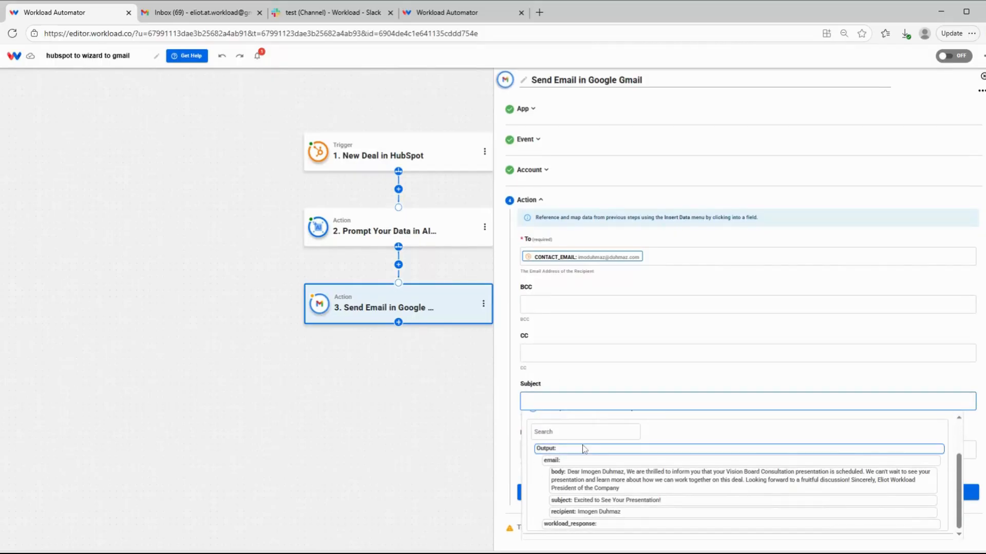
click(598, 501)
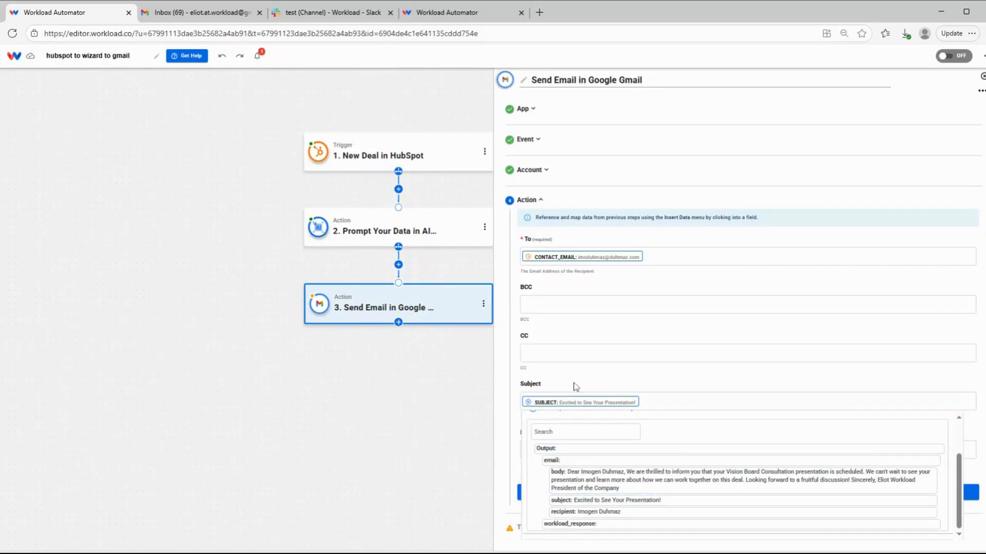
click(559, 449)
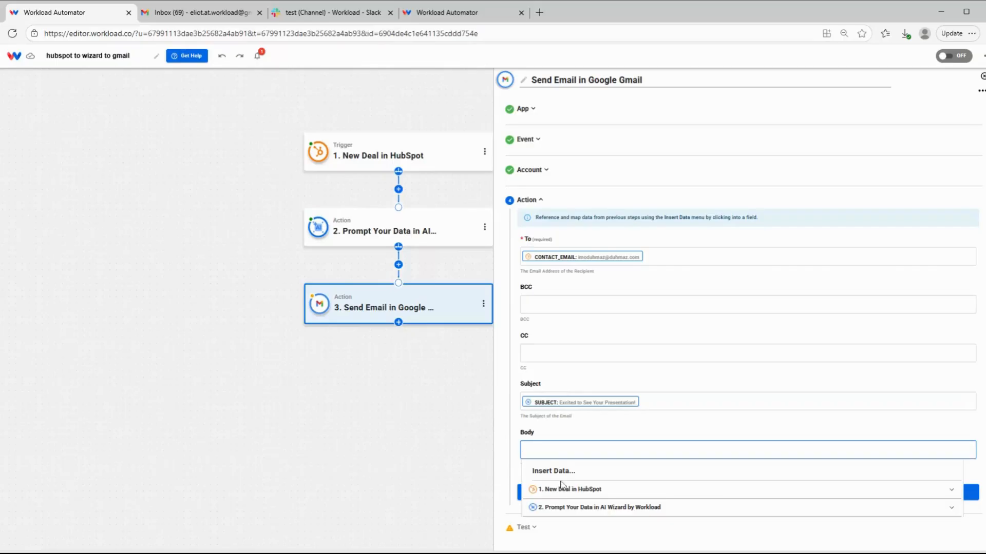
click(561, 508)
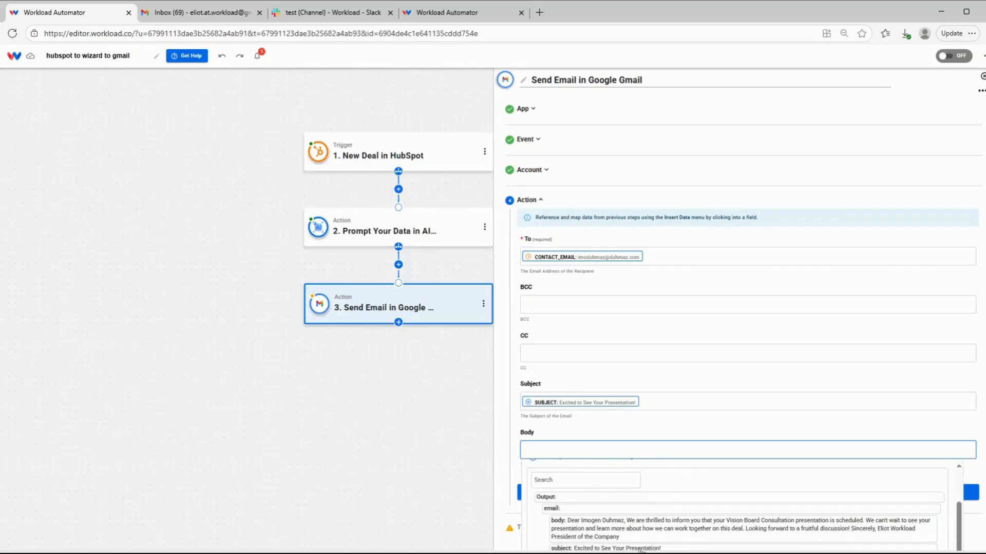
click(629, 534)
click(662, 428)
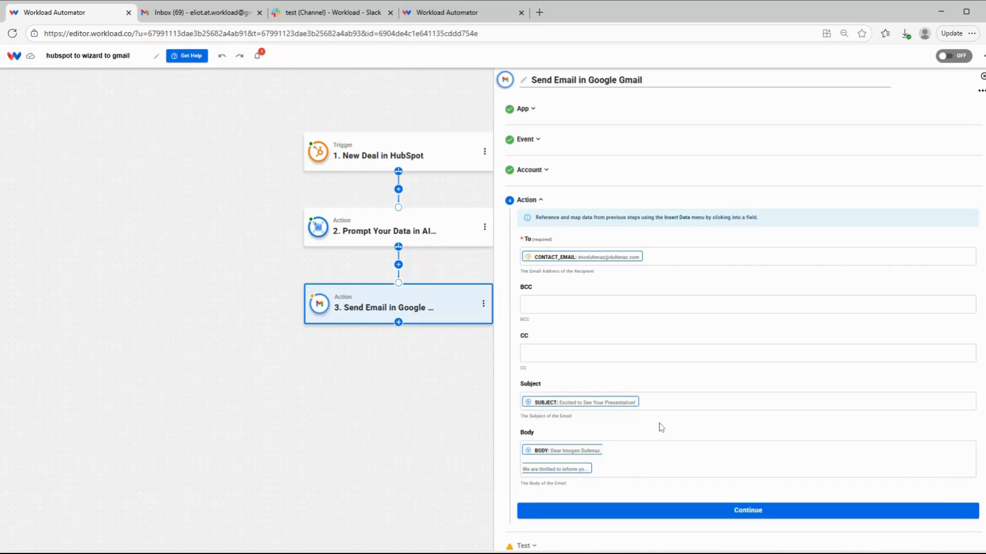
Step: Accept the Gmail field mappings, test the Send Email action and finish the step
click(675, 490)
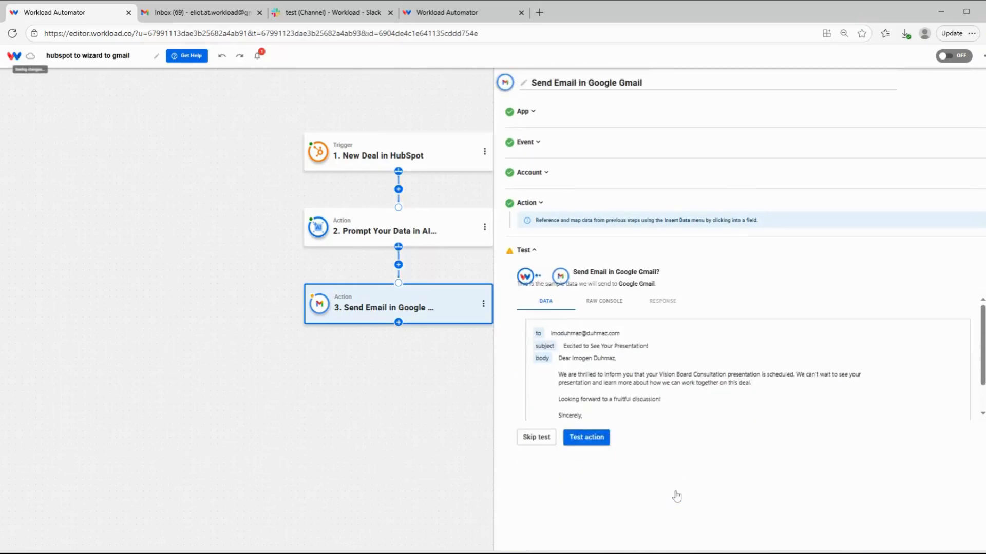
click(586, 435)
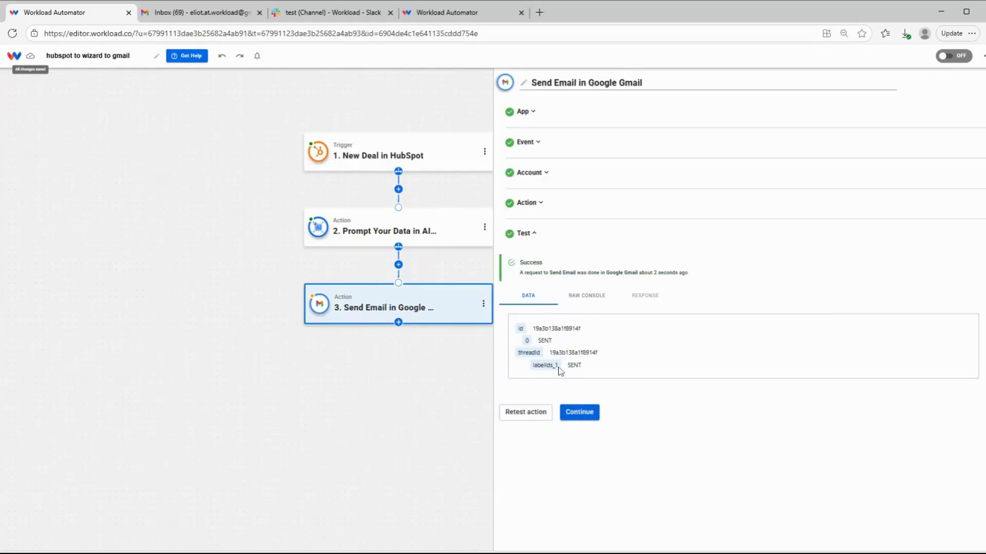
click(590, 413)
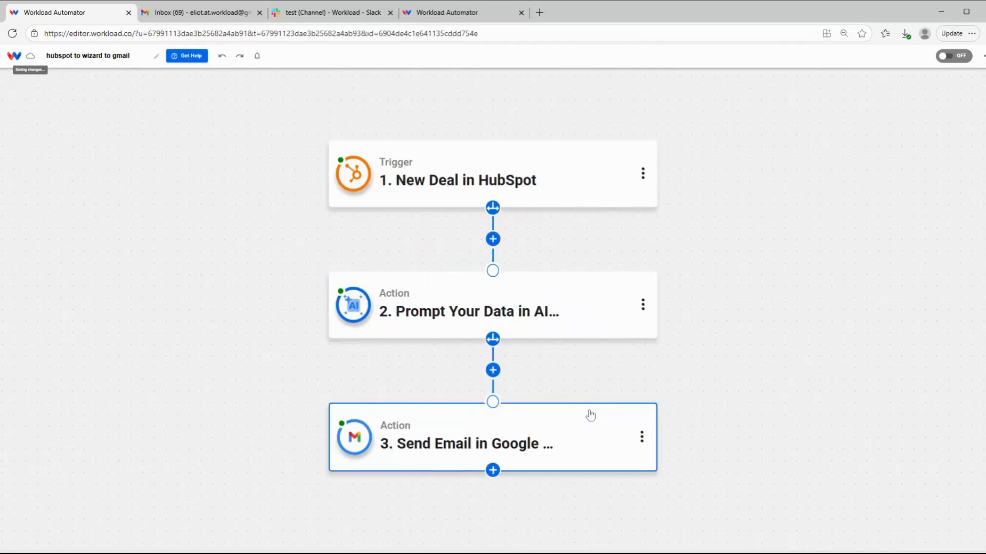
Step: Check Gmail's Sent folder for the test email, switch back to the Workload editor and activate the workflow
click(192, 10)
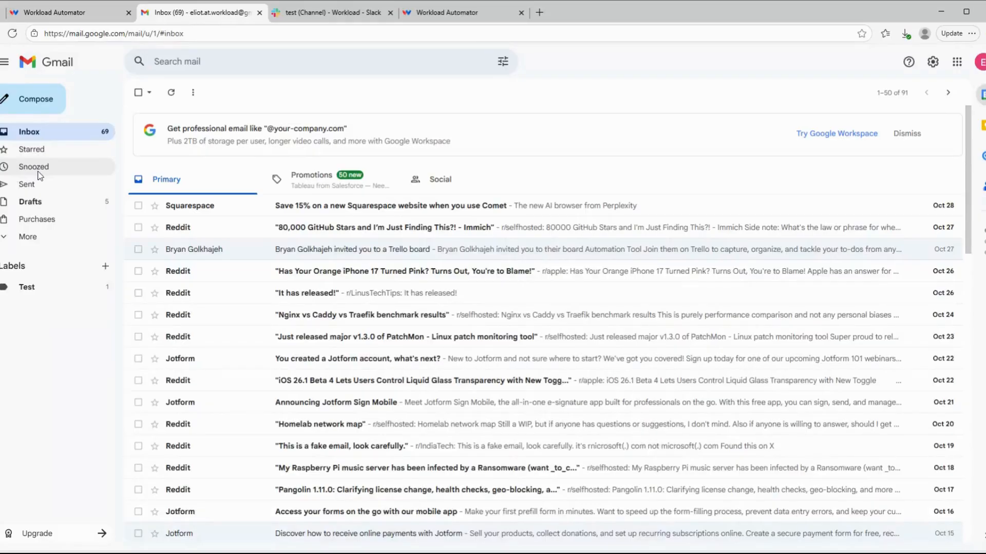
click(36, 184)
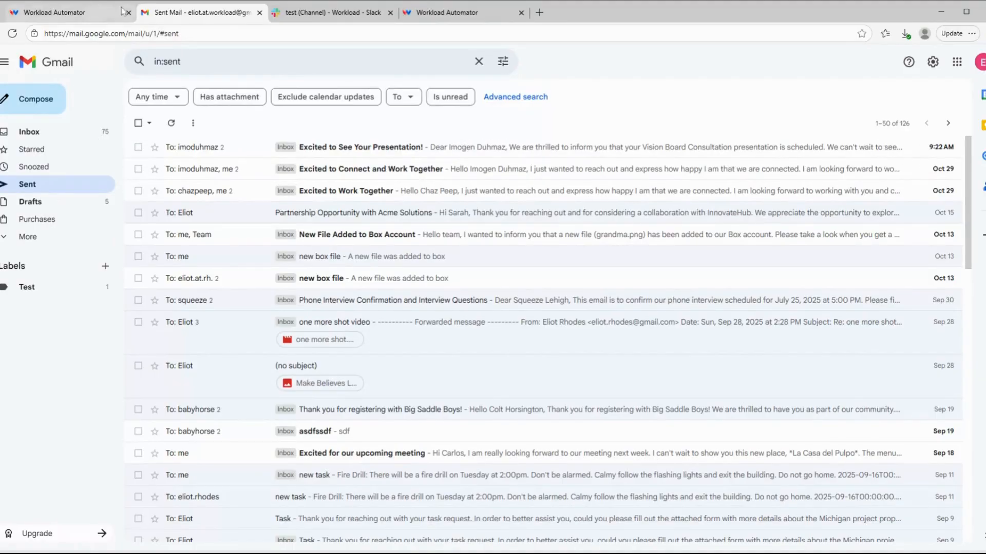
click(79, 15)
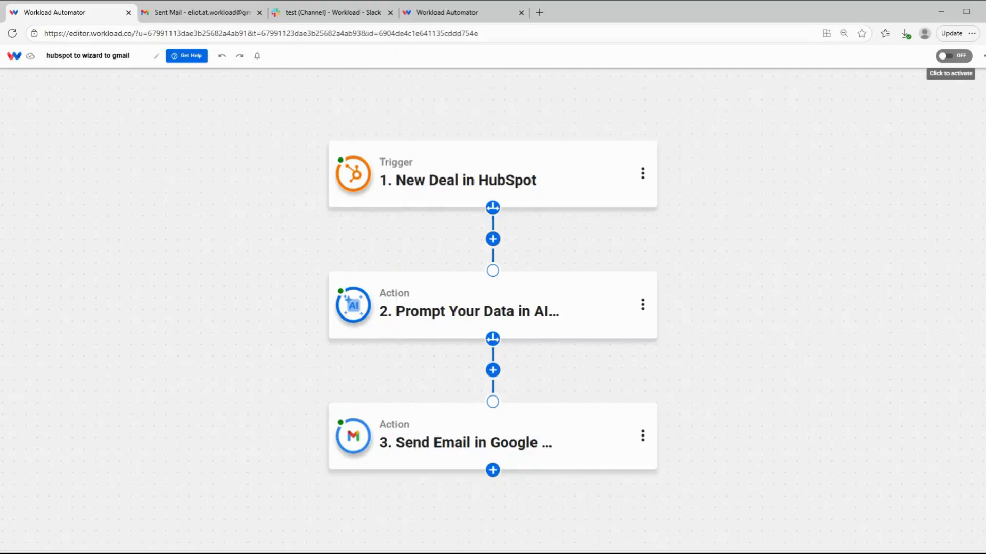
click(953, 62)
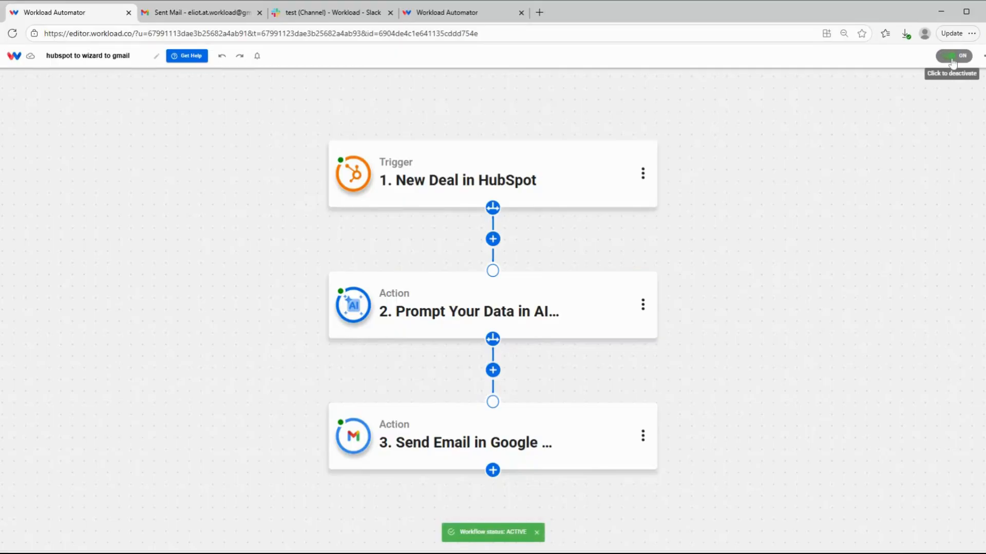